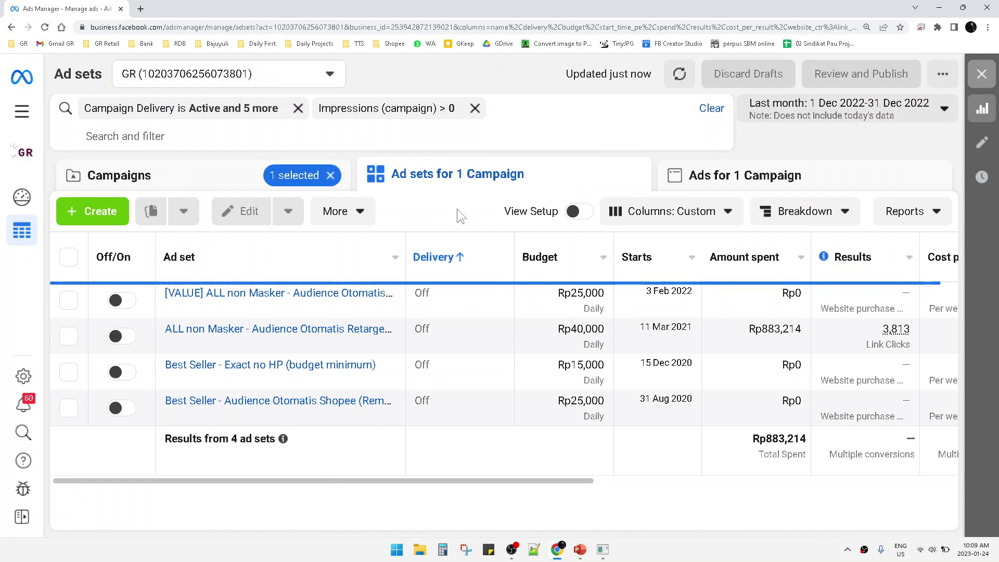
# Return to the campaigns list and open the 01 MOFU FB - Shopee Catalog campaign's ad sets.
pyautogui.click(239, 185)
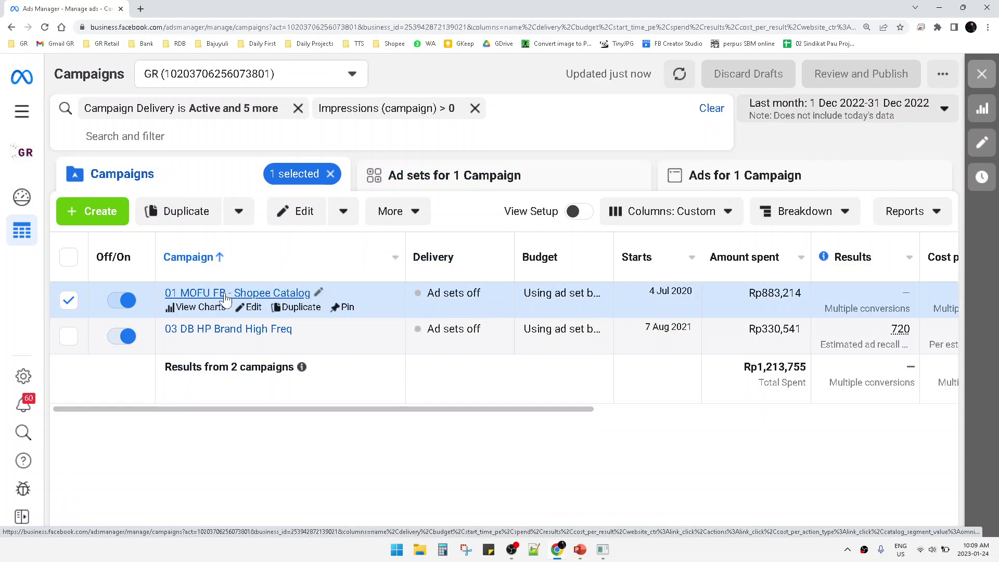
pyautogui.click(455, 175)
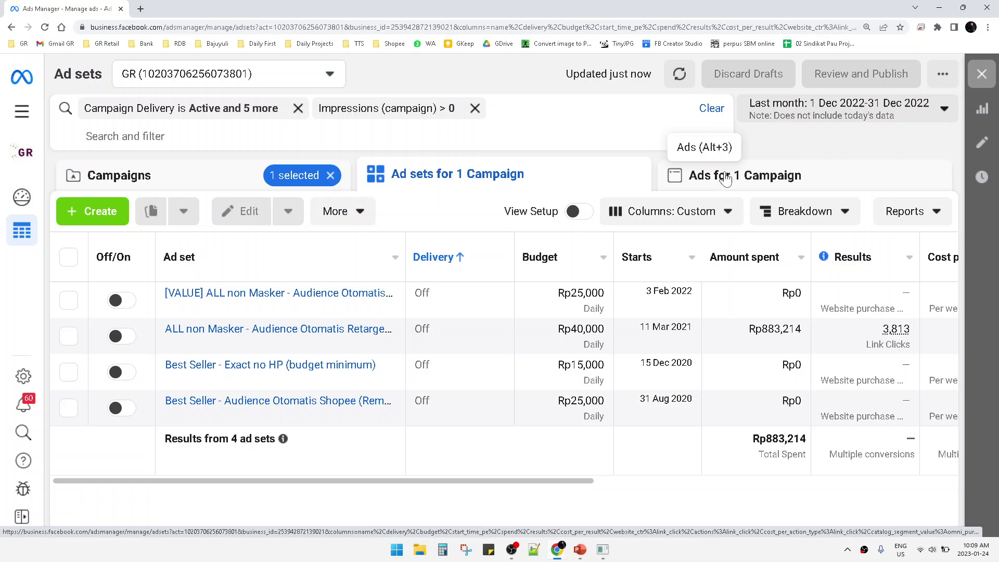
# Open the ALL non Masker ad set's single ad and briefly check the Reports options.
pyautogui.click(234, 329)
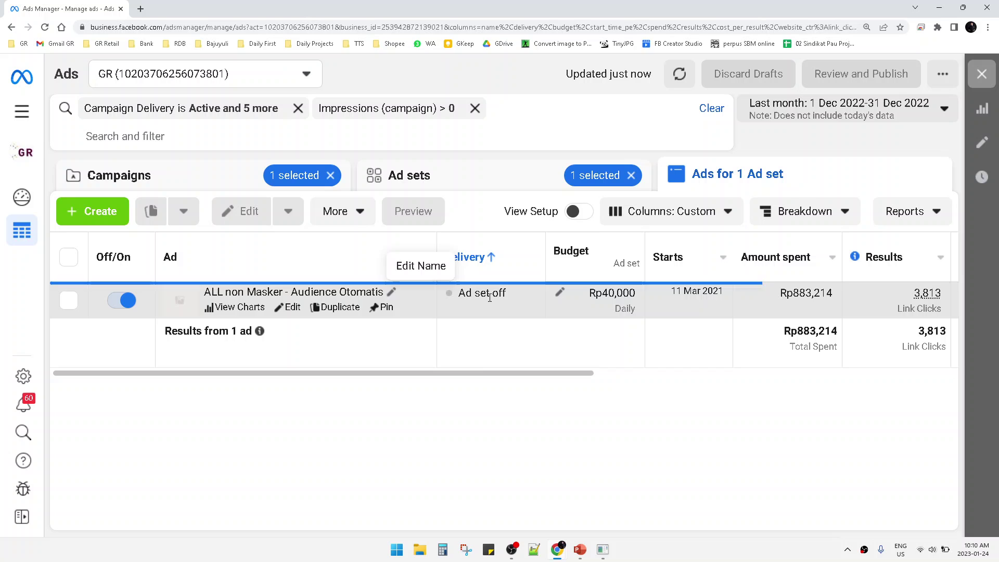
pyautogui.moveTo(482, 373); pyautogui.dragTo(580, 367)
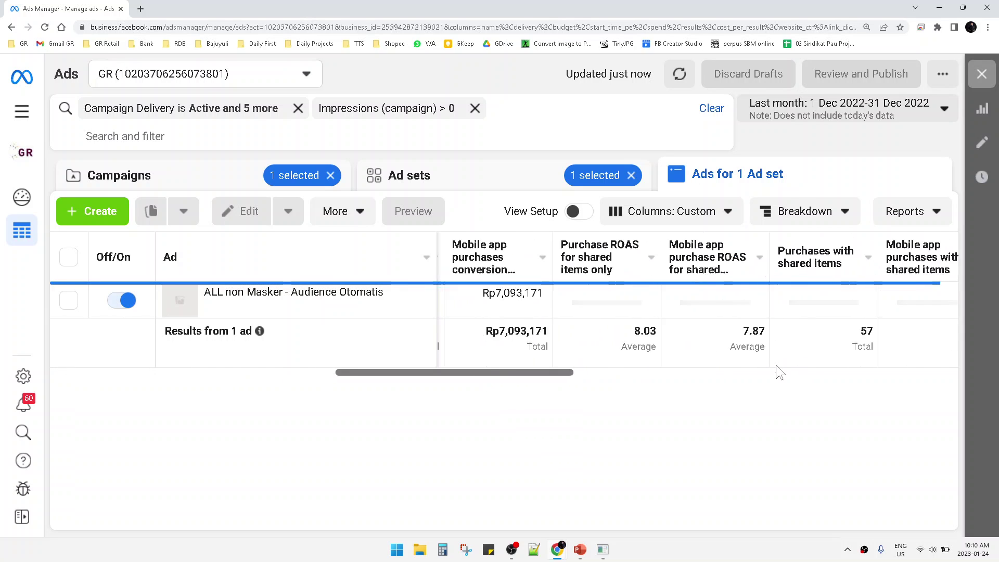
pyautogui.hscroll(-1, 580, 348)
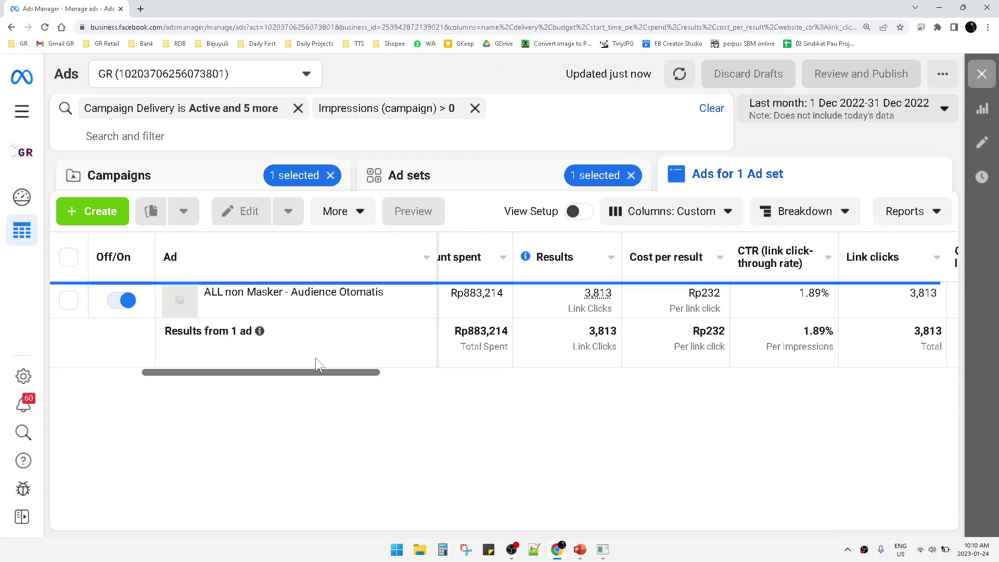
pyautogui.click(923, 218)
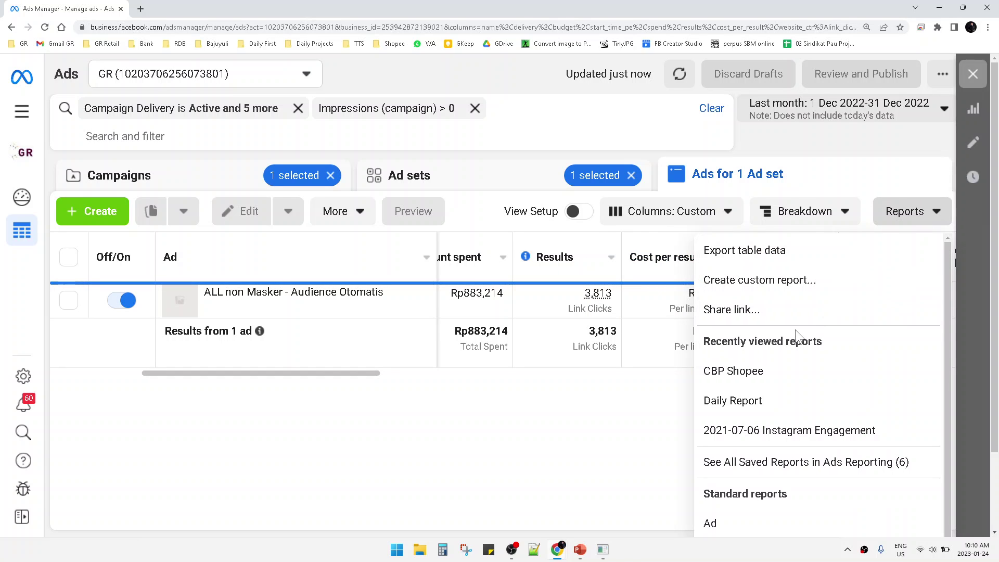
pyautogui.click(687, 336)
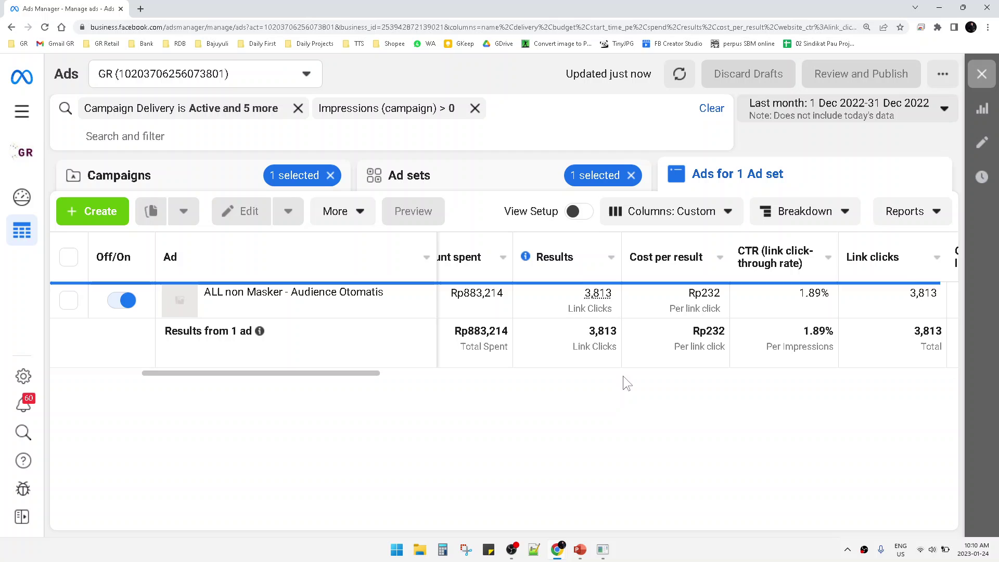
# Apply a By delivery breakdown by Product ID to the ad's results.
pyautogui.click(822, 215)
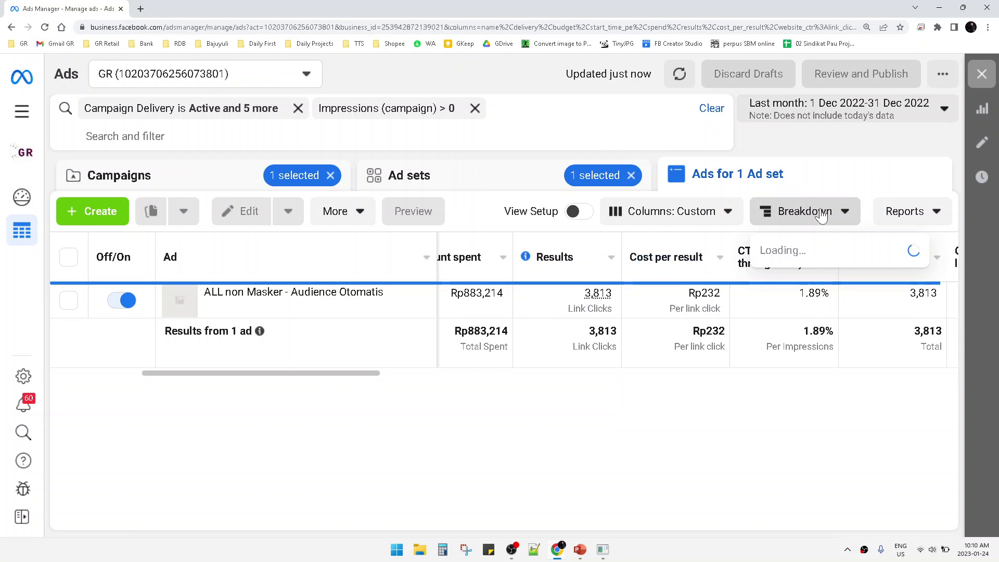
pyautogui.moveTo(786, 280)
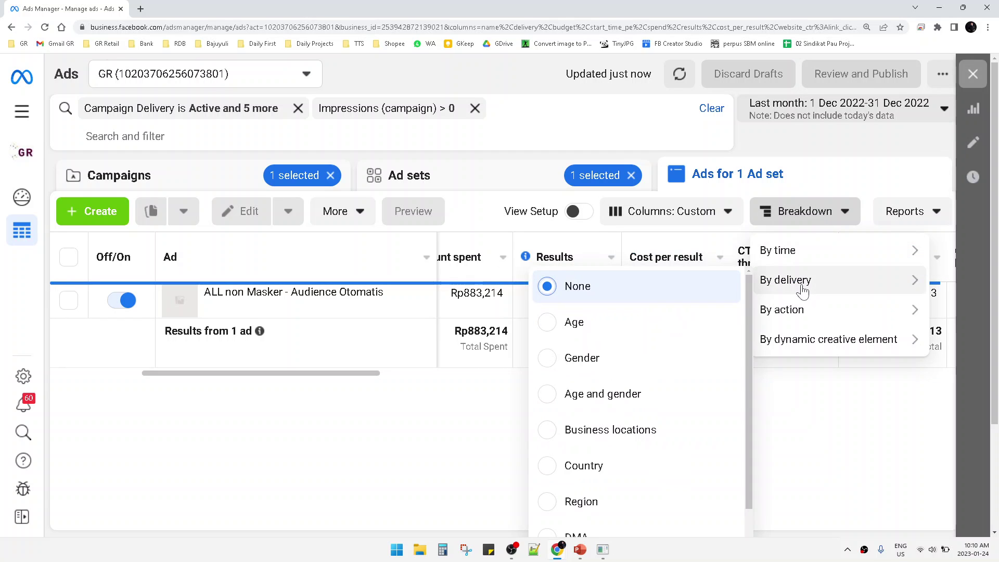
pyautogui.scroll(-5, 660, 328)
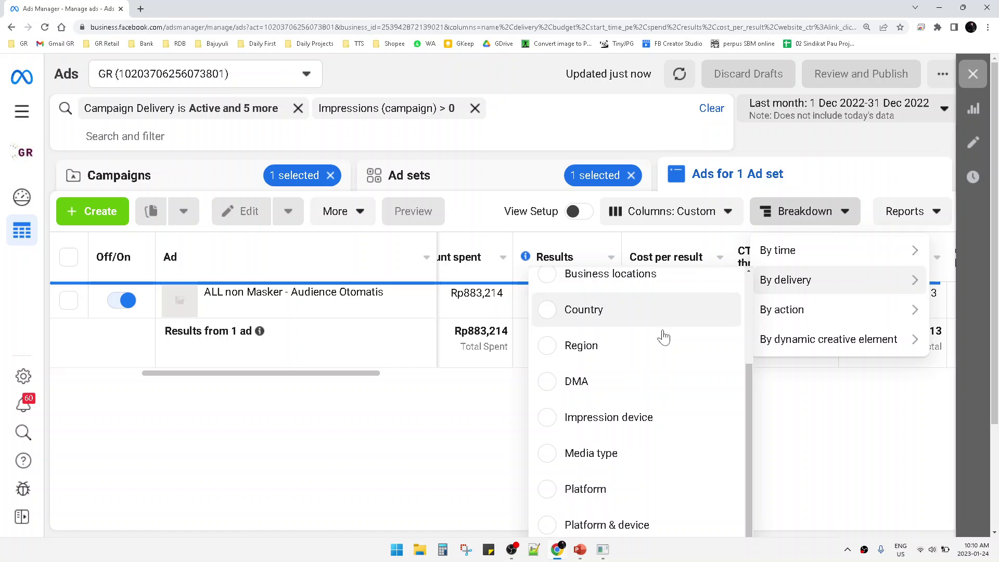
pyautogui.scroll(-3, 658, 367)
pyautogui.scroll(-3, 649, 390)
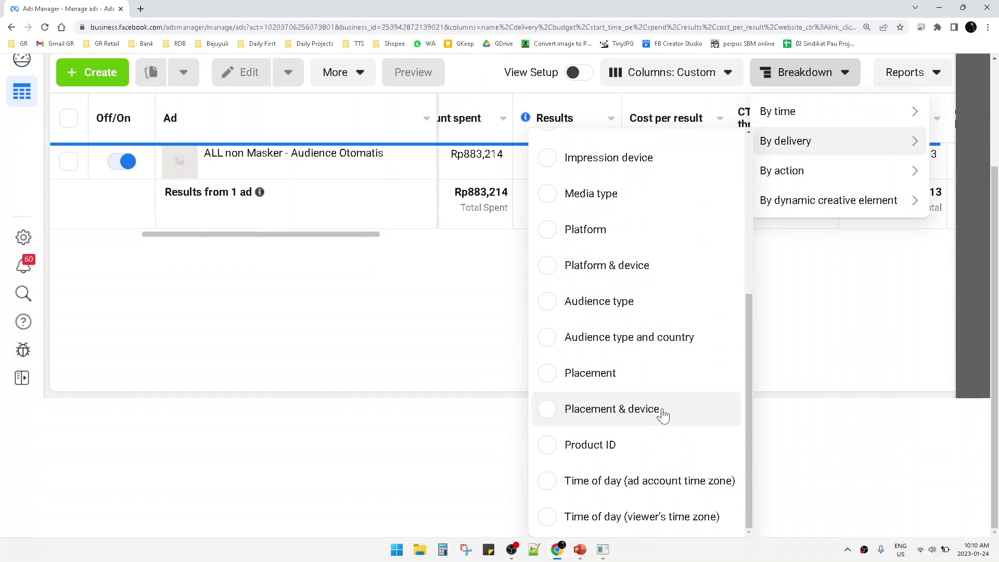
pyautogui.click(632, 448)
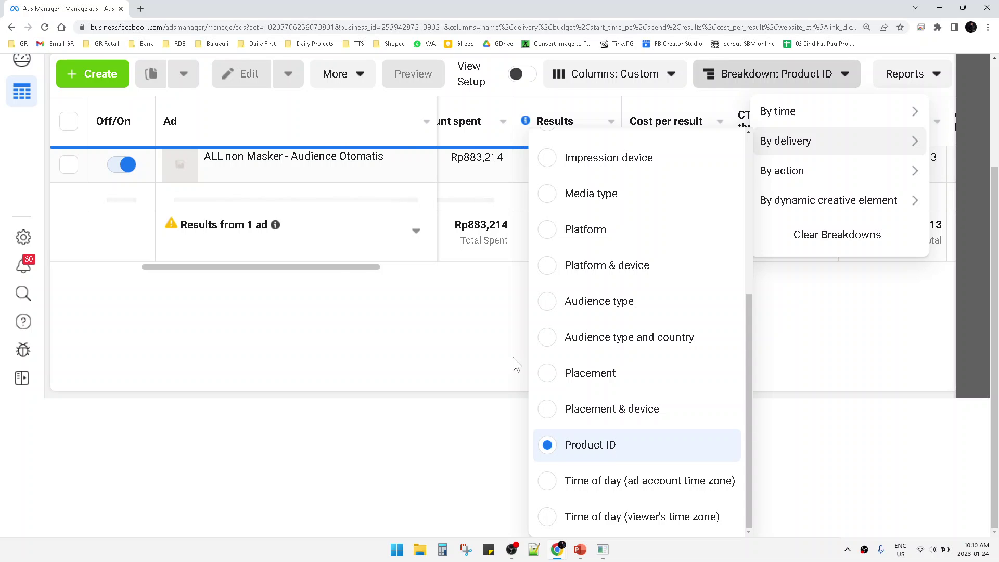
# Review product rows' link-click CPC and purchase values, totalling Rp7,093,171 at ROAS 8.03.
pyautogui.click(432, 423)
pyautogui.scroll(-3, 388, 359)
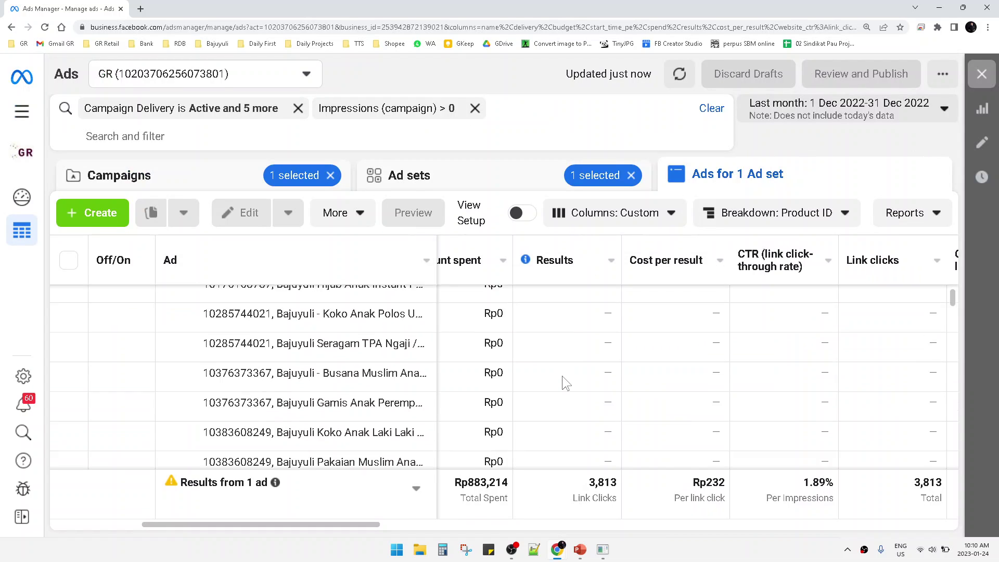
pyautogui.scroll(-2, 563, 375)
pyautogui.scroll(-3, 567, 373)
pyautogui.scroll(-3, 567, 372)
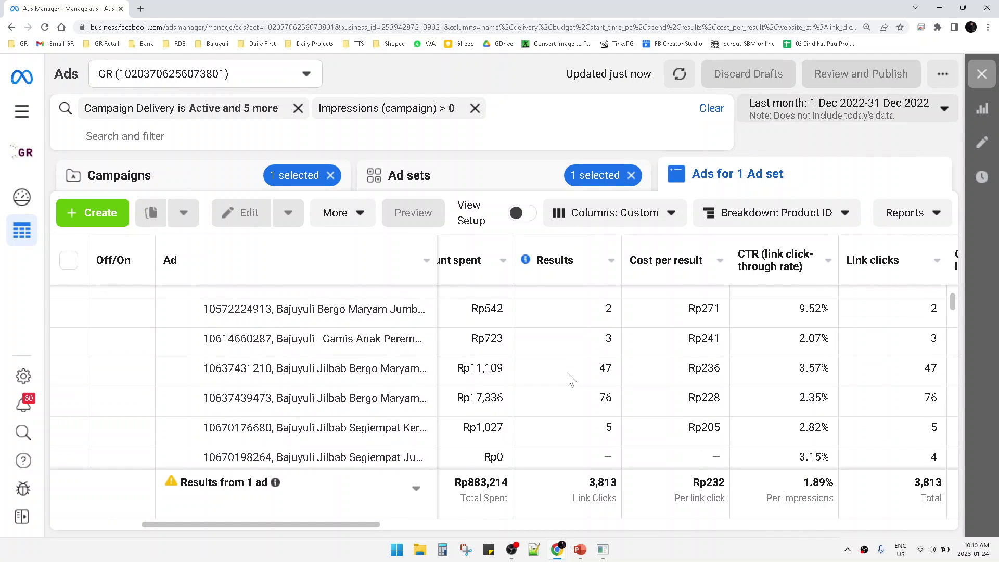
pyautogui.scroll(-3, 568, 372)
pyautogui.moveTo(358, 524)
pyautogui.mouseDown()
pyautogui.moveTo(503, 519)
pyautogui.moveTo(484, 518)
pyautogui.mouseUp()
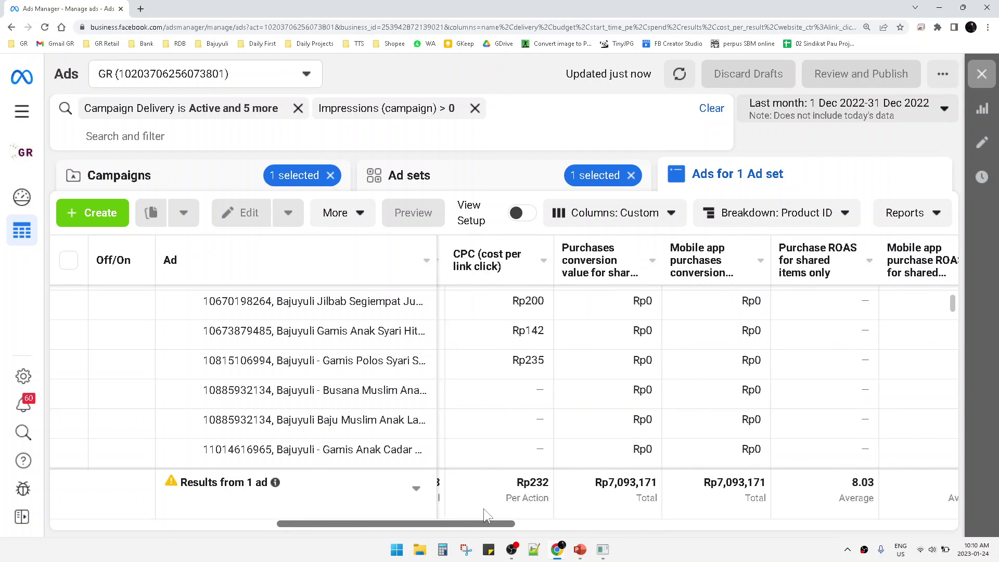
pyautogui.scroll(5, 632, 399)
pyautogui.scroll(5, 631, 394)
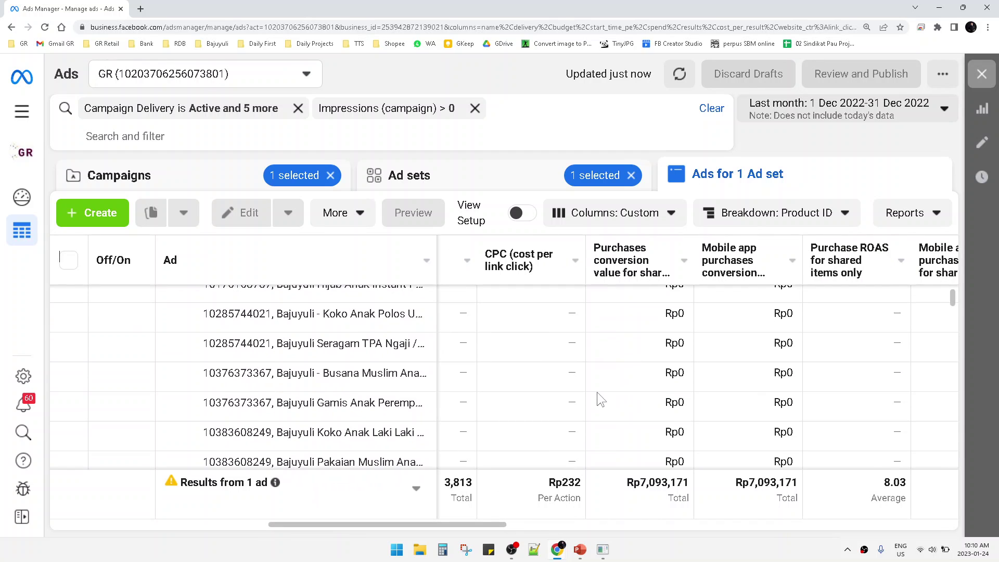
pyautogui.scroll(5, 624, 376)
pyautogui.scroll(-5, 638, 362)
pyautogui.scroll(-5, 635, 368)
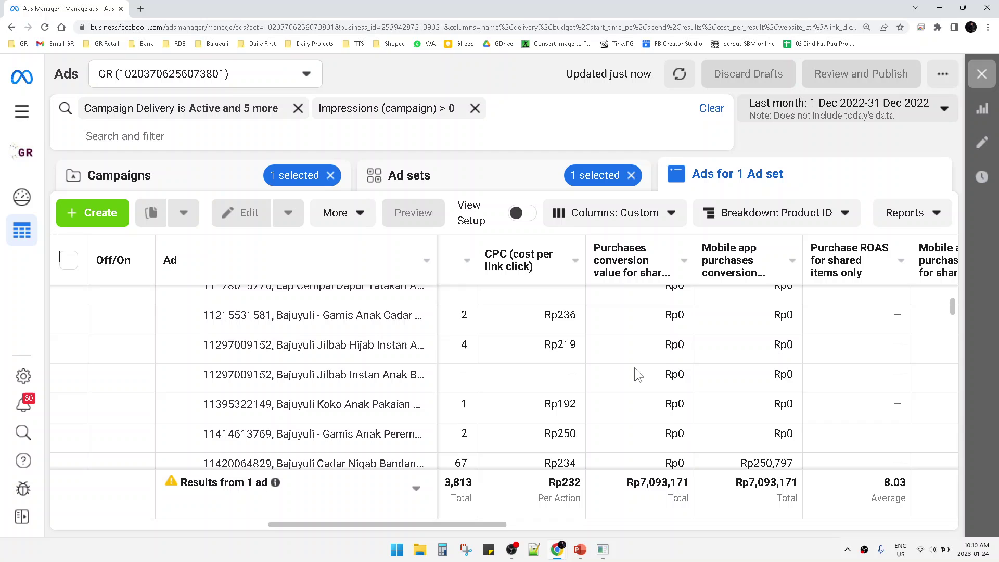
pyautogui.scroll(-5, 636, 370)
pyautogui.scroll(-3, 636, 370)
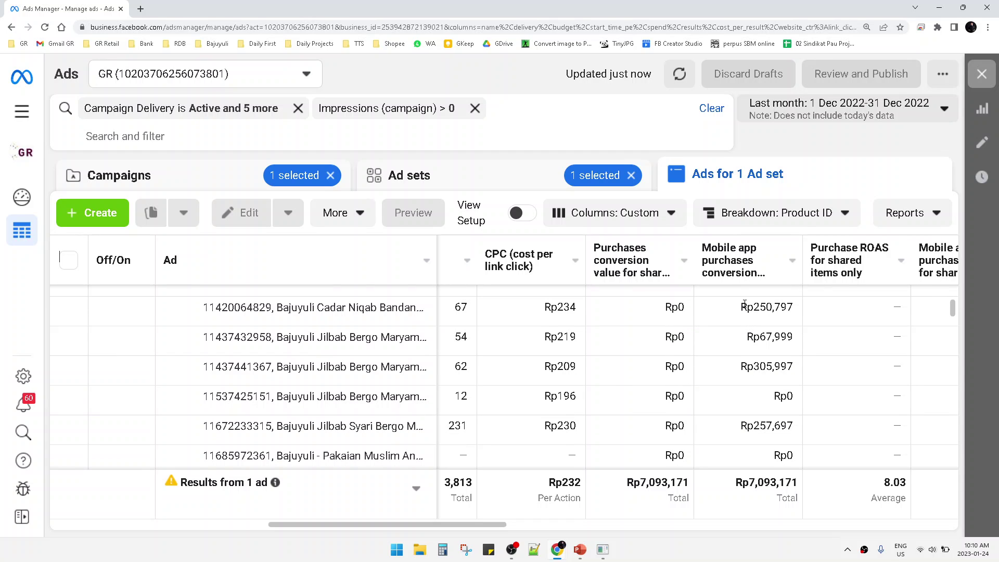
pyautogui.scroll(-4, 764, 360)
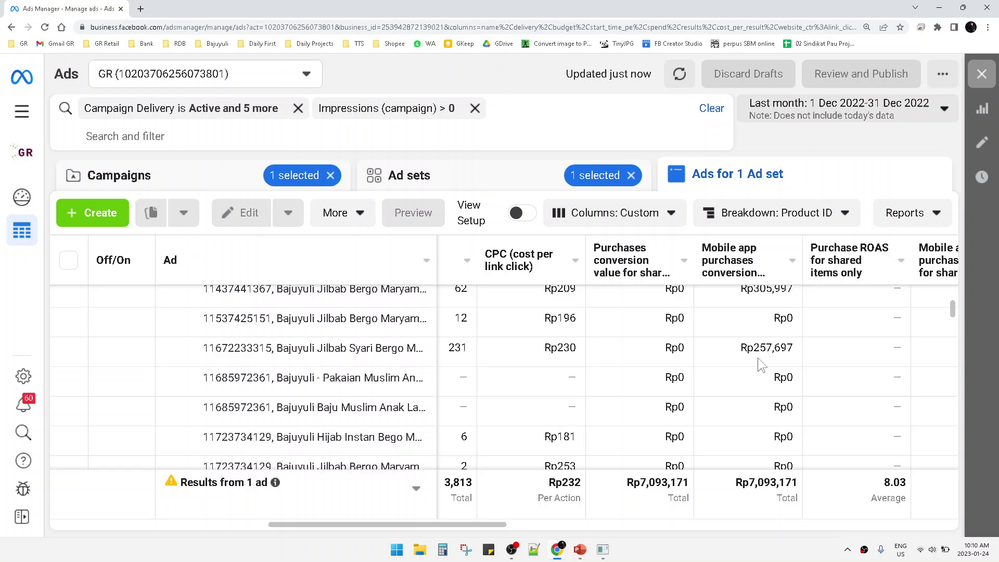
pyautogui.scroll(-4, 761, 363)
pyautogui.scroll(-3, 758, 383)
pyautogui.scroll(-2, 753, 391)
pyautogui.scroll(4, 752, 389)
pyautogui.scroll(4, 752, 389)
pyautogui.scroll(3, 752, 389)
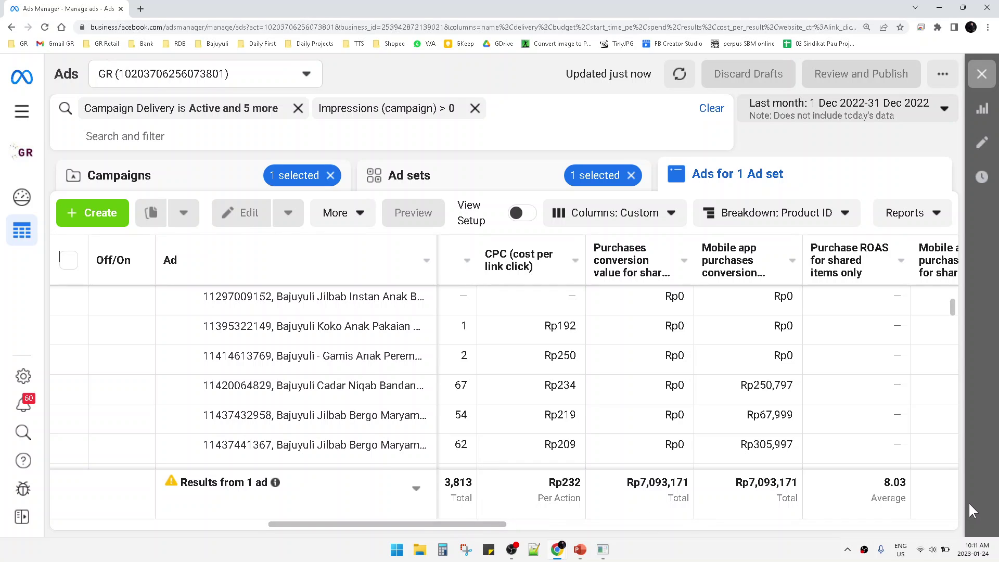
pyautogui.rightClick(865, 550)
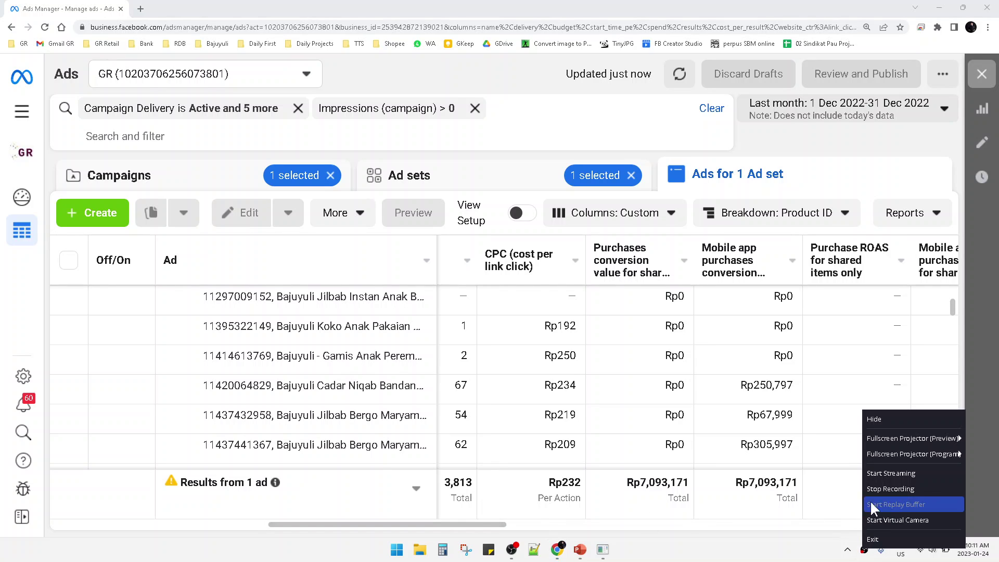